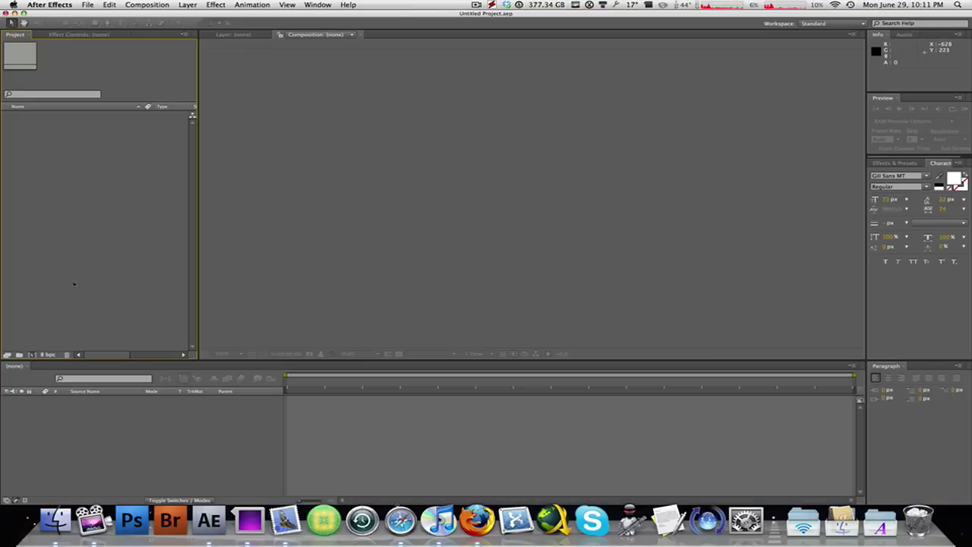
Step: Create Comp 1 at 864×486, 29.97 fps, with a 0;00;04;00 duration
left_click(32, 355)
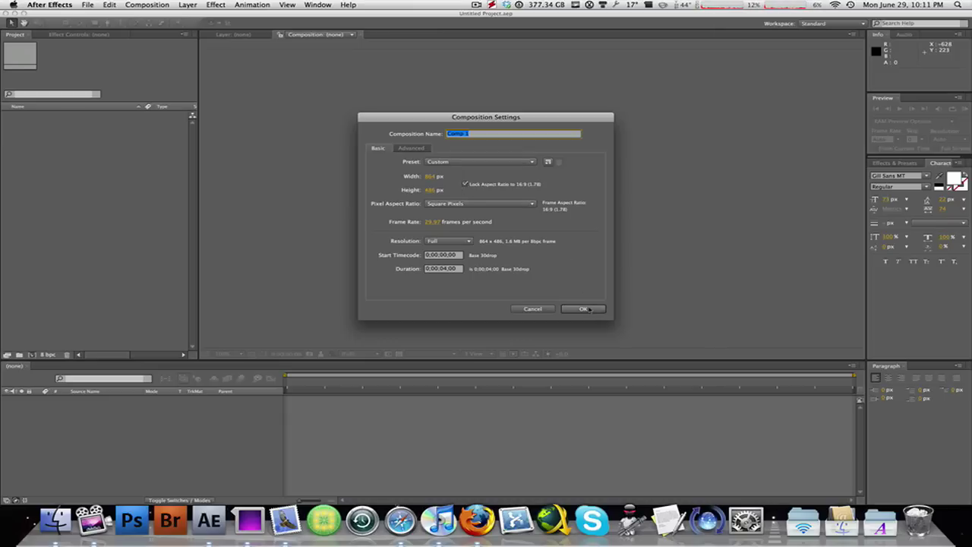
left_click(583, 309)
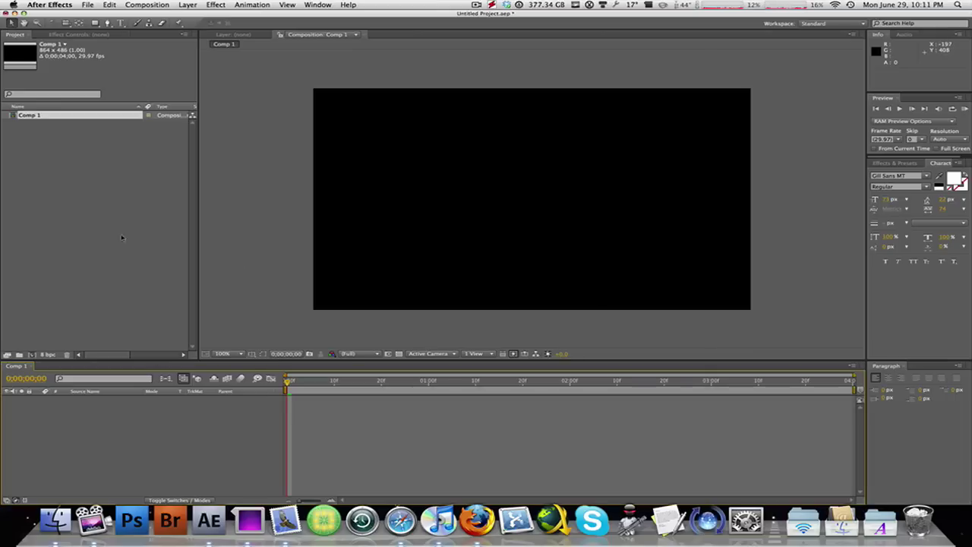
Step: Import ISSpark Text.mov from the Desktop into the project
left_click(93, 187)
double_click(93, 187)
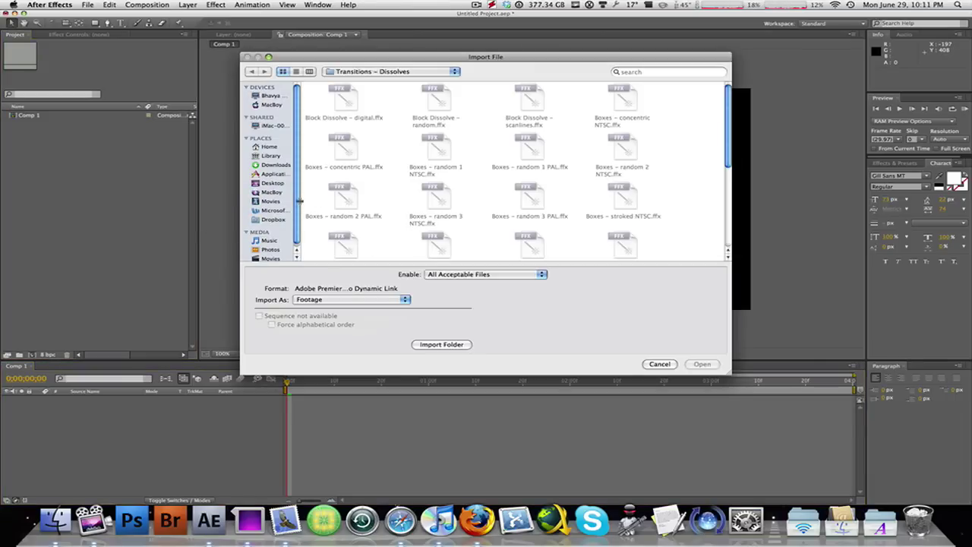
left_click(272, 183)
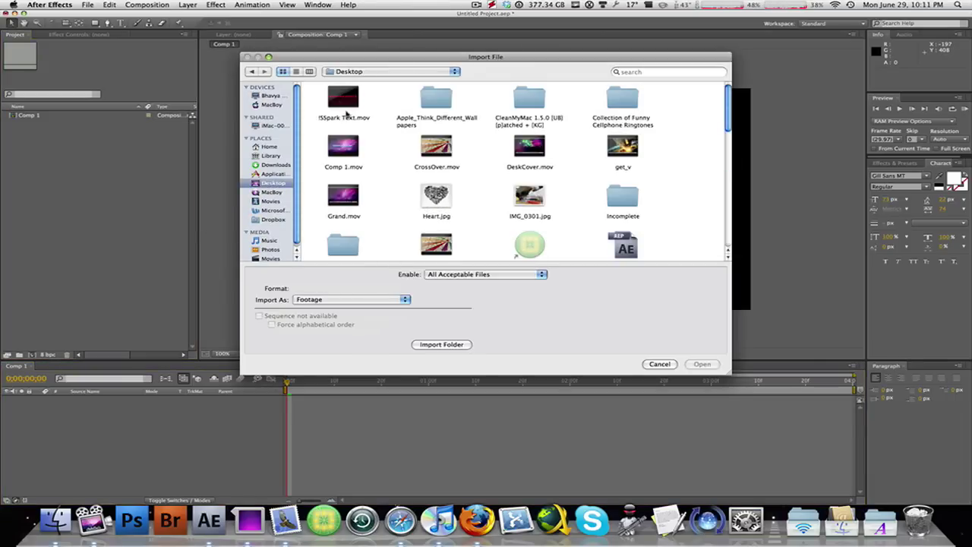
double_click(343, 101)
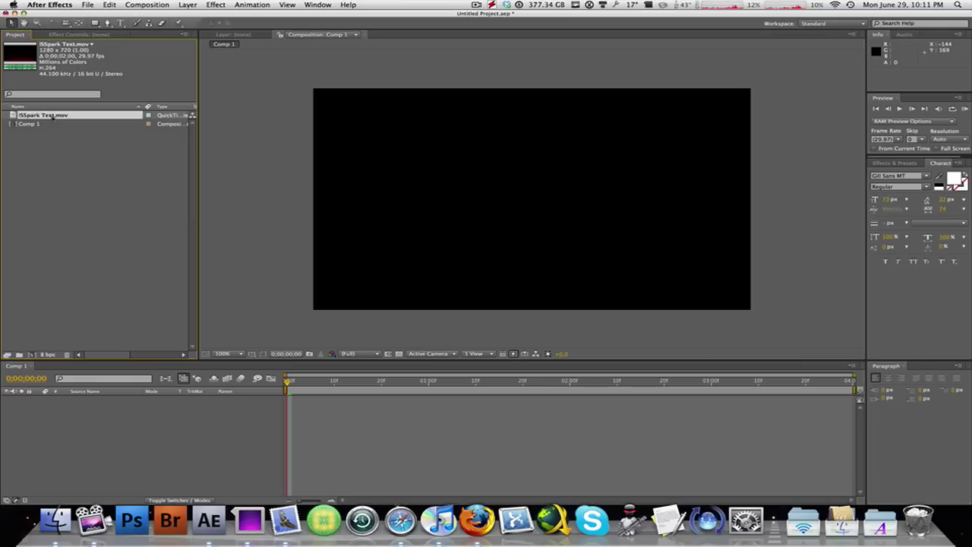
Step: Add ISSpark Text.mov to Comp 1, end the work area at 2 seconds, and preview it
left_click_drag(52, 116, 102, 427)
left_click(334, 423)
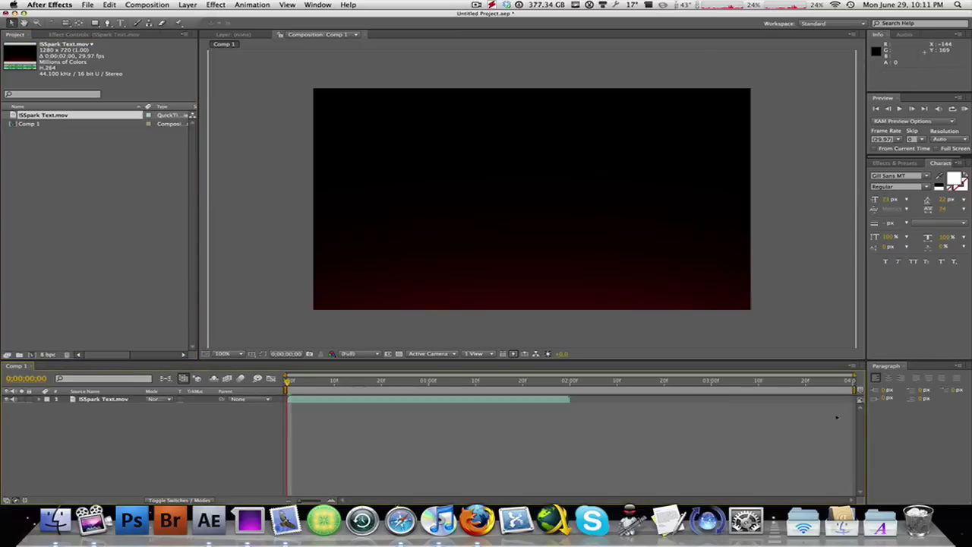
left_click_drag(851, 389, 570, 389)
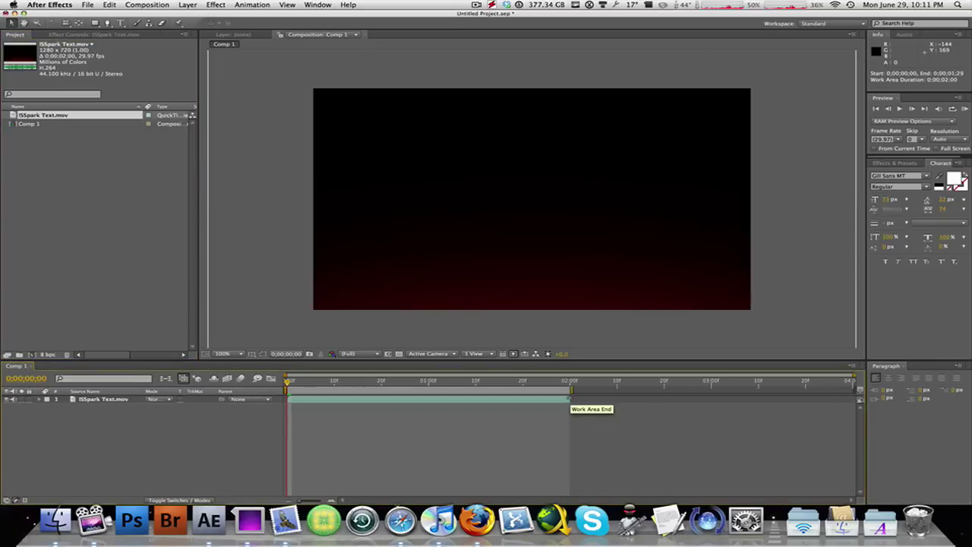
key("space")
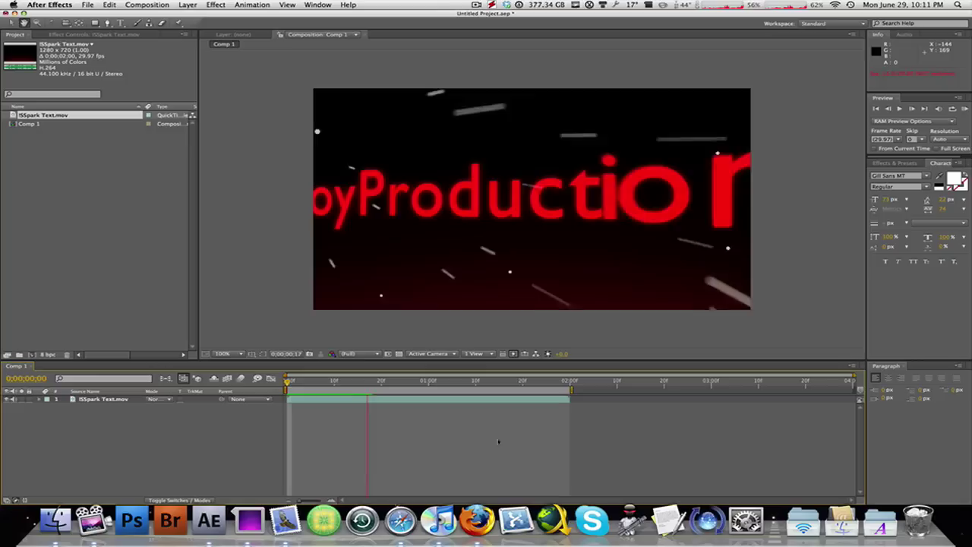
left_click(519, 226)
Step: Scale the spark-text layer to about 69% so MacBoyProductions fits the frame
key("s")
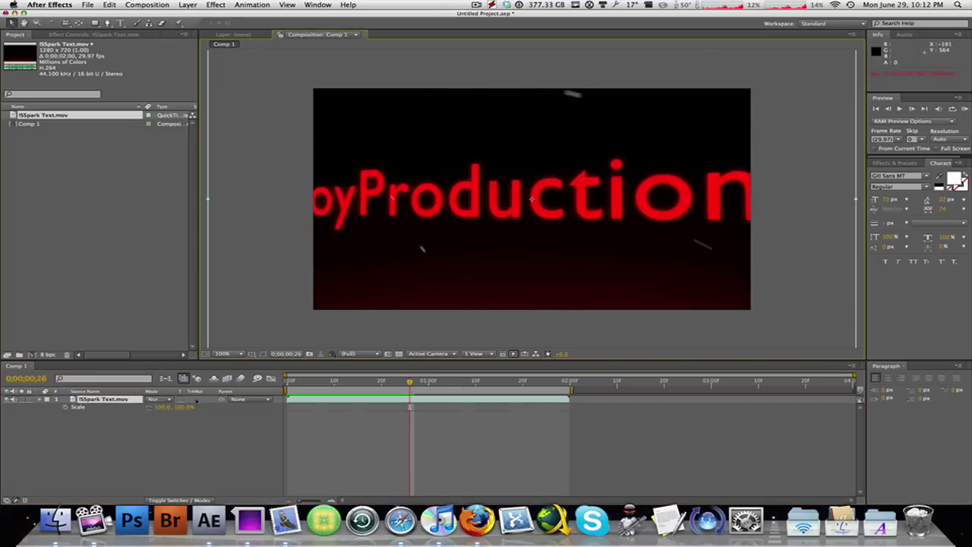
left_click_drag(182, 412, 157, 412)
left_click(287, 439)
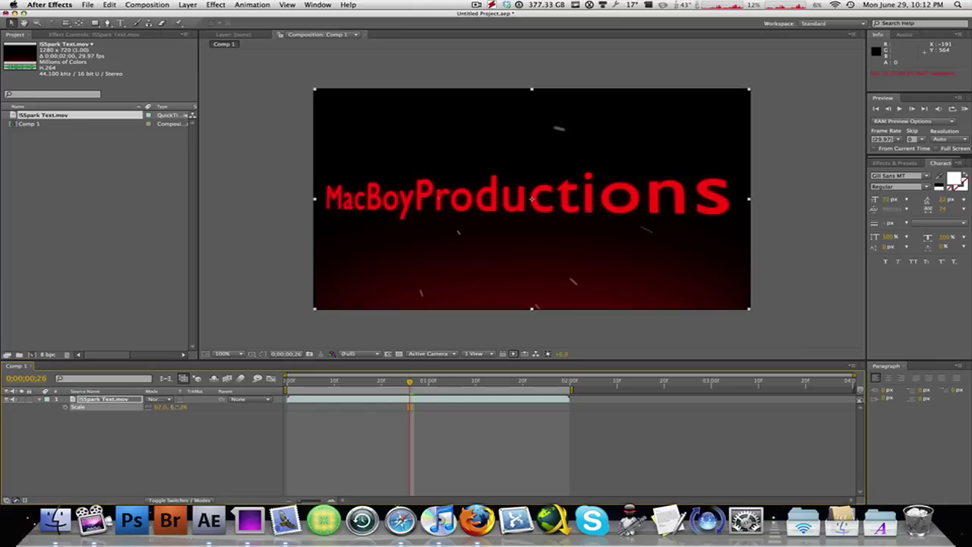
left_click_drag(164, 407, 168, 407)
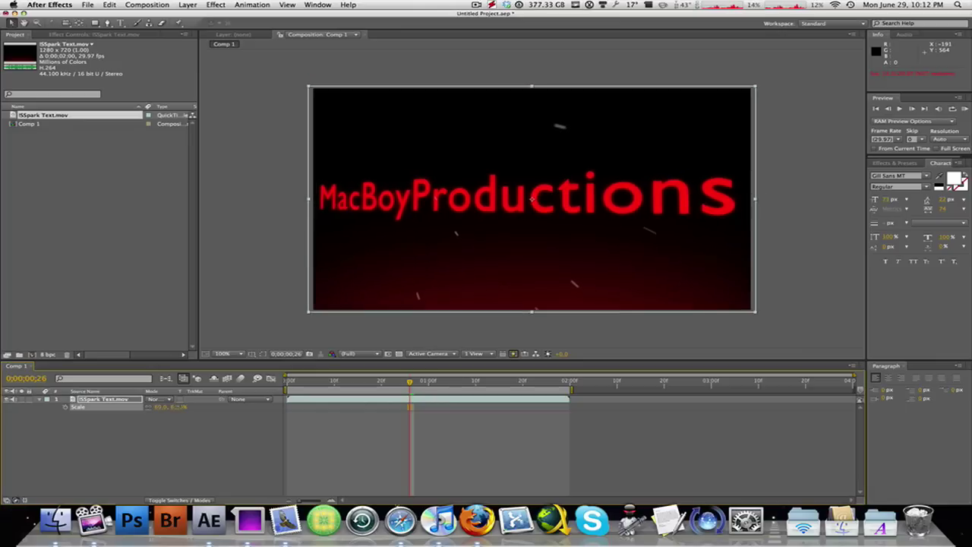
left_click(397, 437)
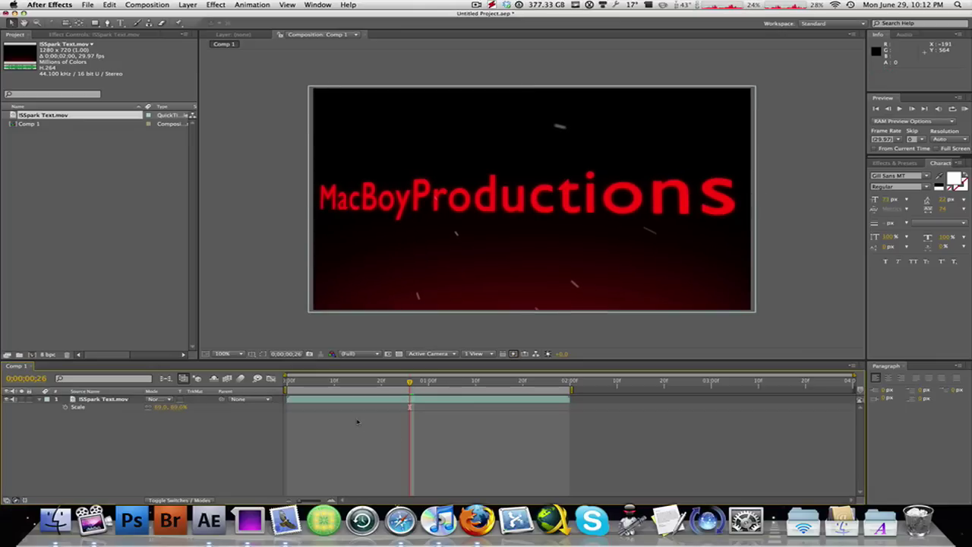
key("space")
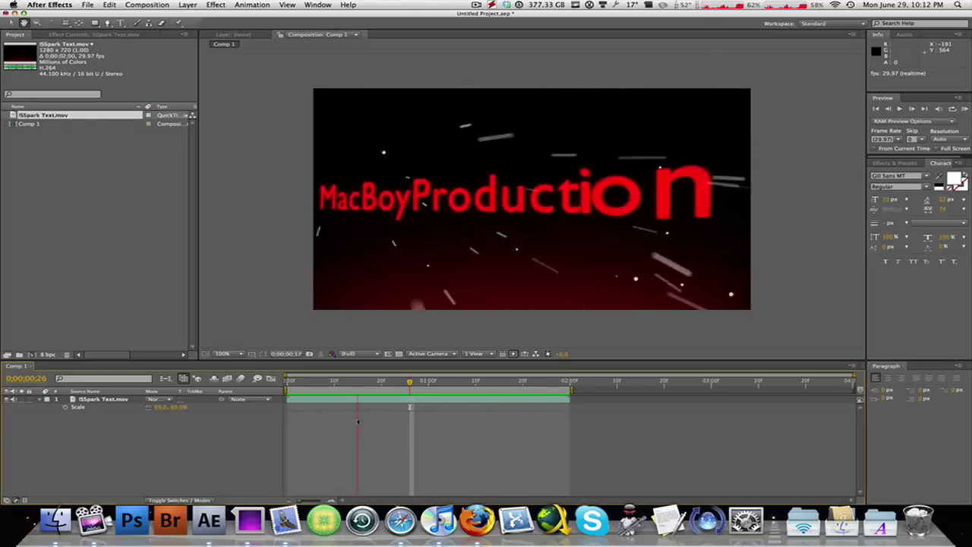
key("space")
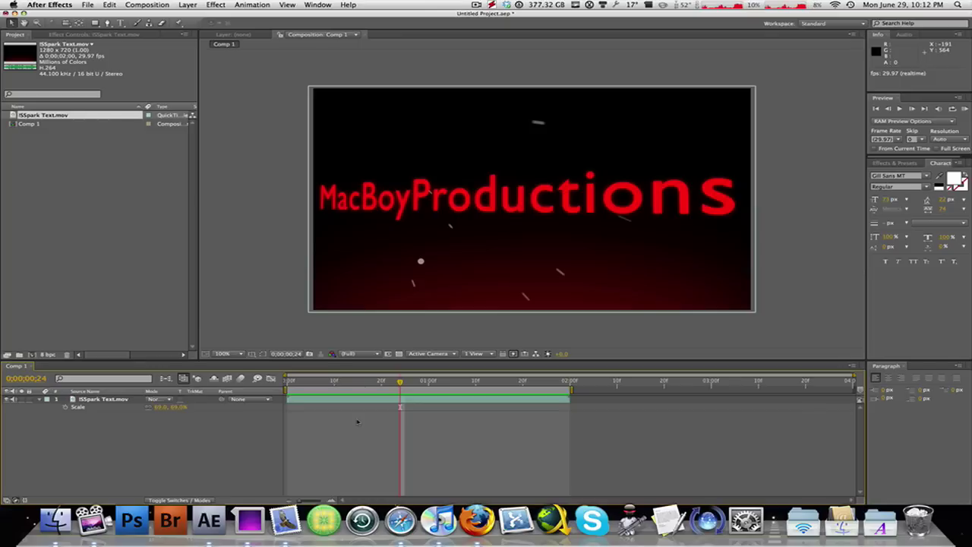
key("space")
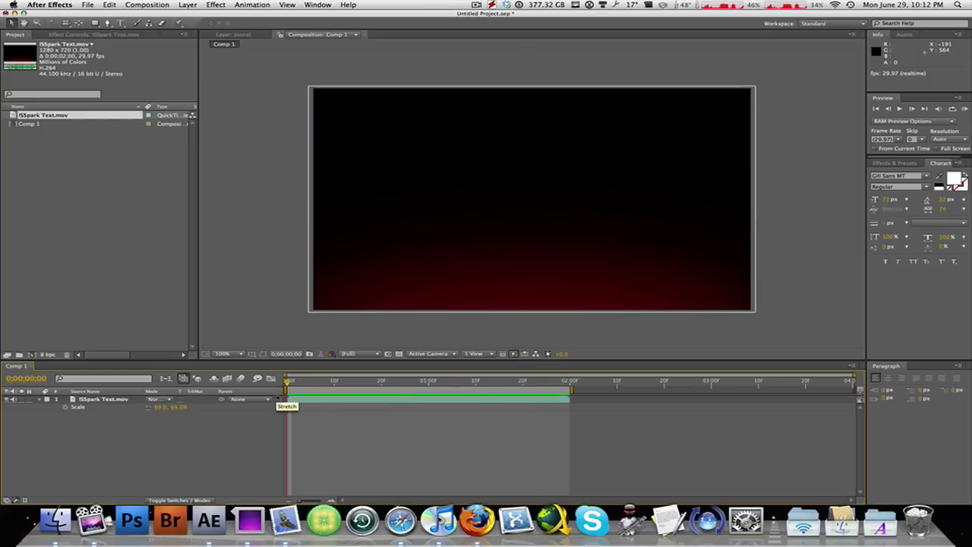
Step: Pre-compose the spark-text layer into ISSpark Text.mov Comp 1, leaving all attributes in Comp 1
left_click(190, 5)
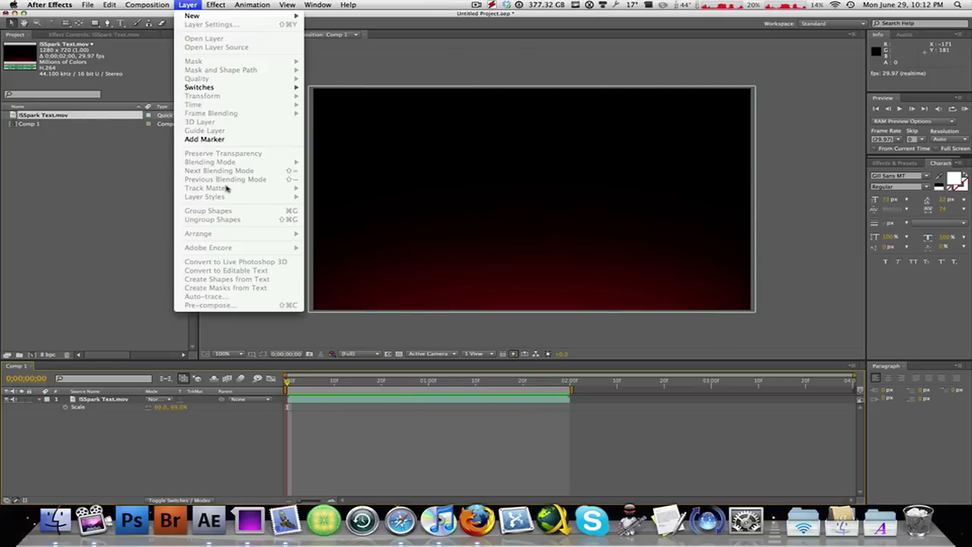
left_click(222, 145)
key("super+a")
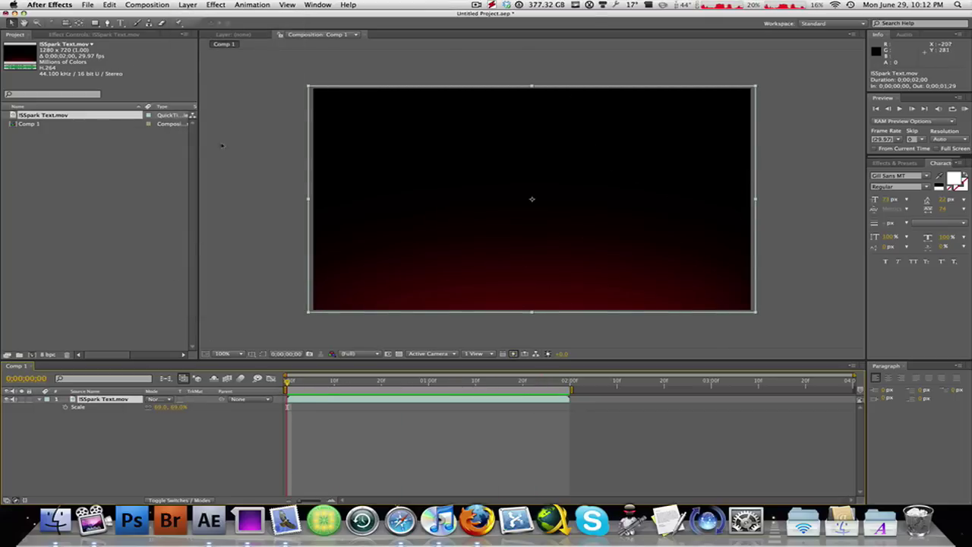
left_click(194, 6)
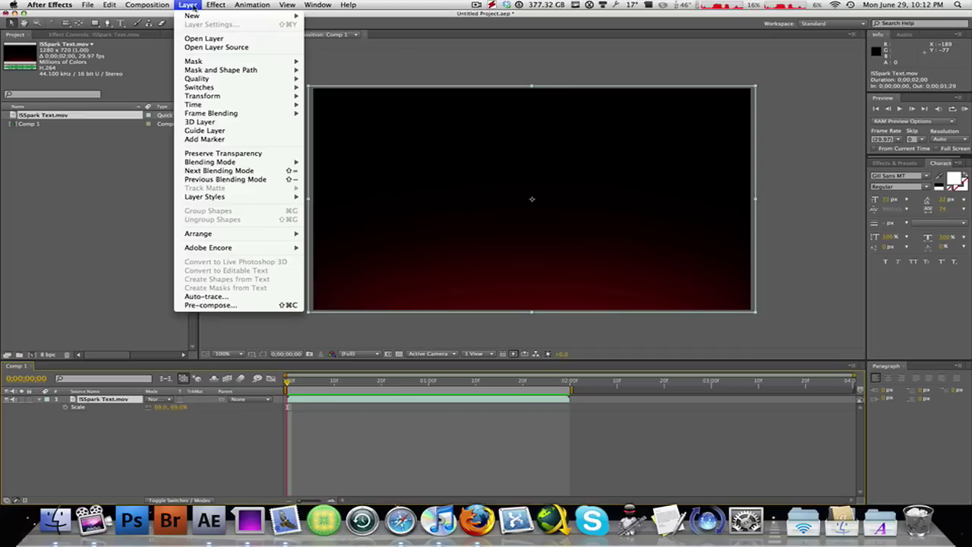
left_click(243, 306)
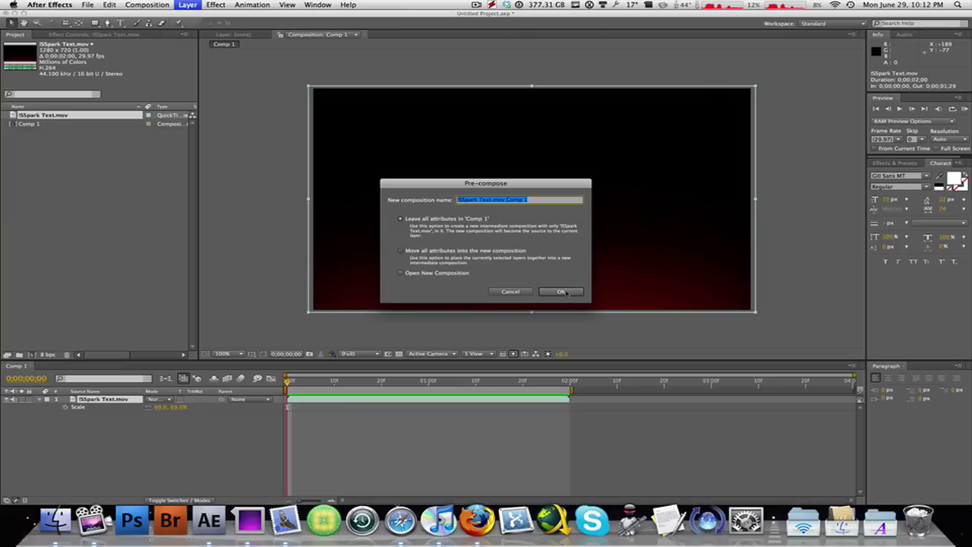
left_click(561, 293)
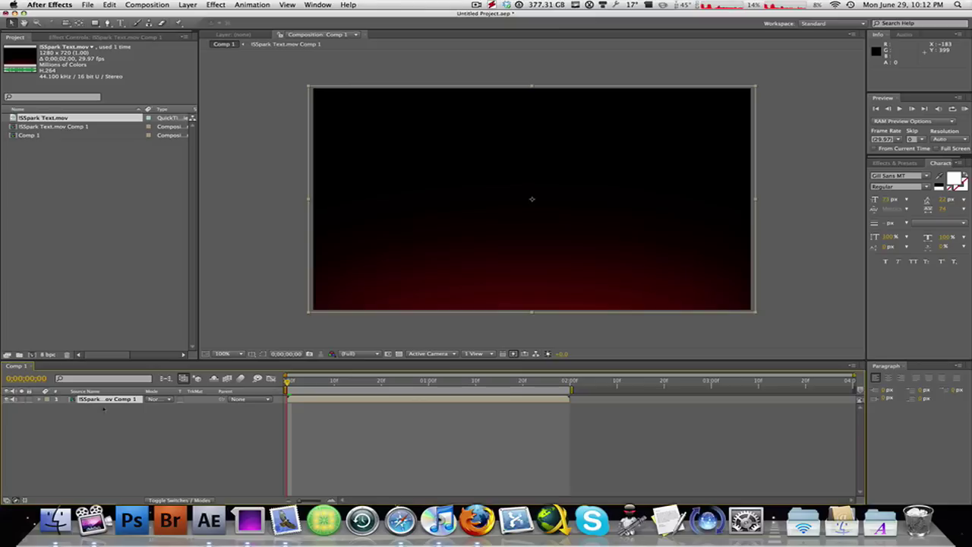
Step: Turn on Time Remapping for the nested spark-text layer, adding keyframes at 0 and 2 seconds
right_click(98, 401)
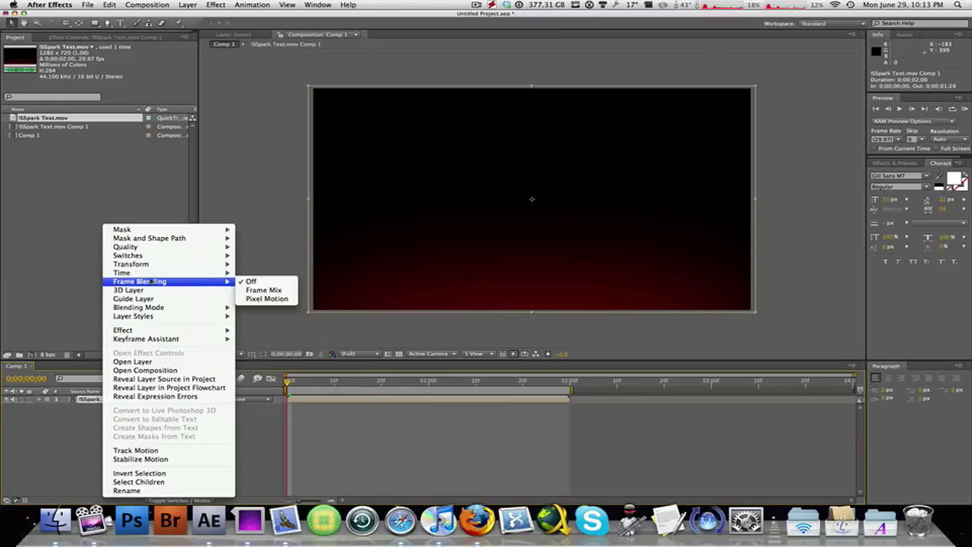
mouse_move(152, 275)
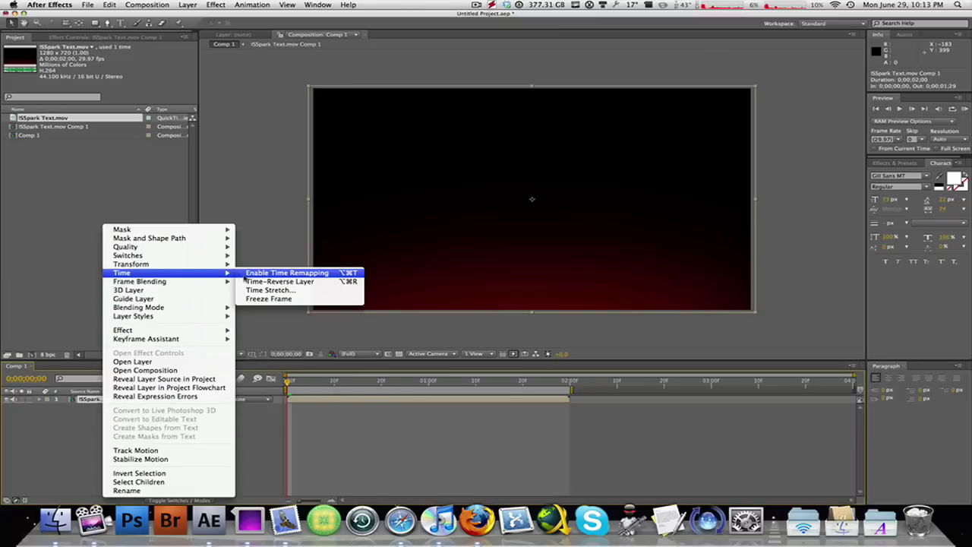
left_click(244, 278)
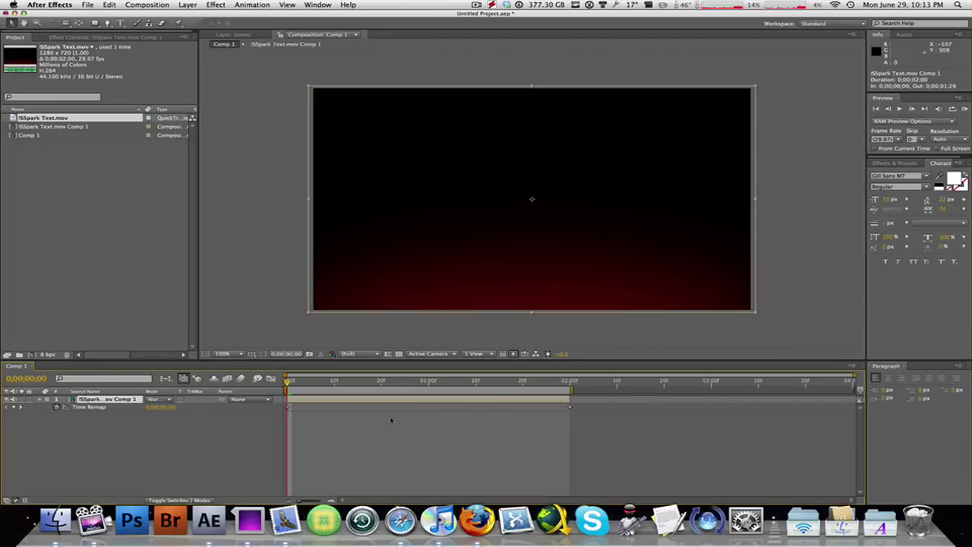
Step: Move the end Time Remap keyframe from 0;00;02;00 to 0;00;01;00 to speed up the clip
left_click_drag(289, 384, 543, 390)
key("Page_Up")
key("Page_Up")
key("Page_Up")
key("Page_Up")
key("Page_Up")
key("Page_Up")
key("Page_Up")
key("Page_Up")
key("Page_Up")
key("Page_Up")
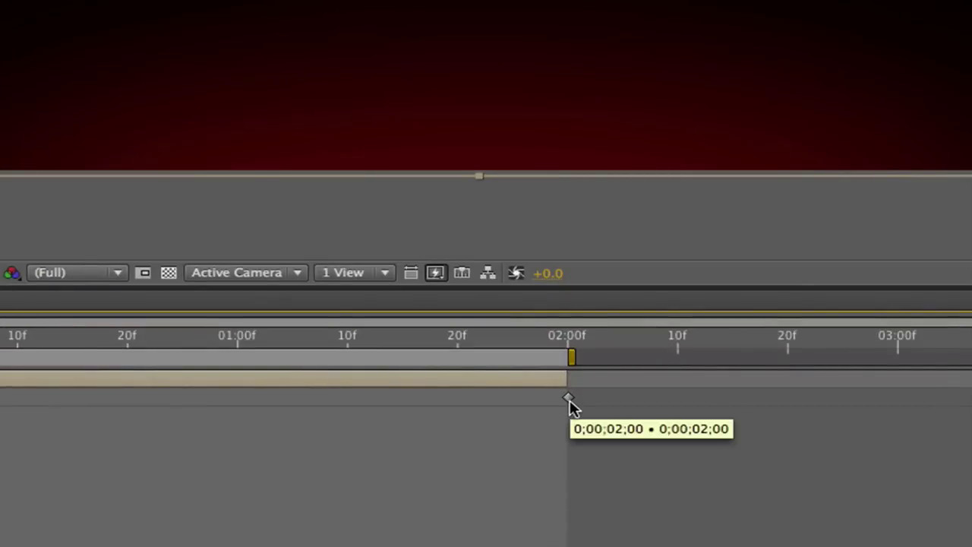
left_click(569, 399)
left_click_drag(569, 400, 562, 401)
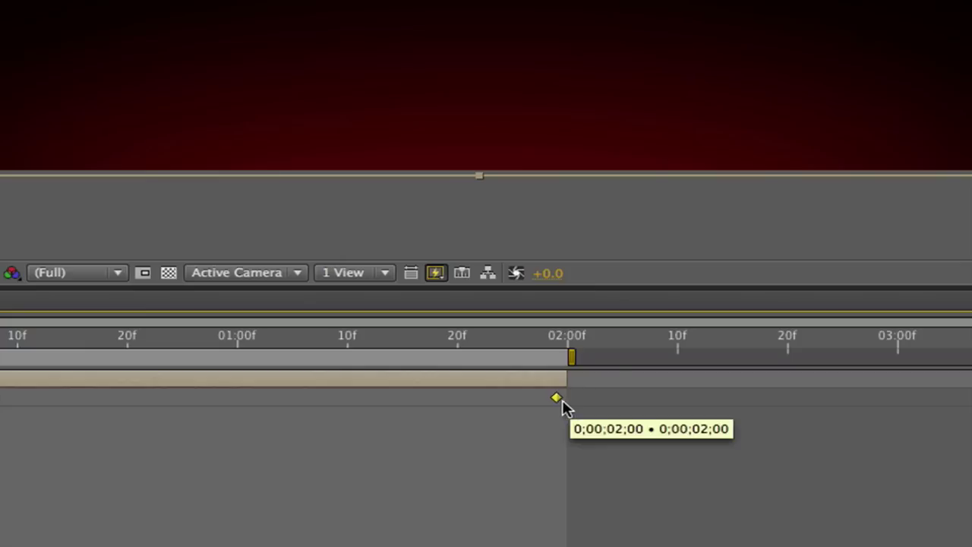
left_click_drag(502, 403, 241, 411)
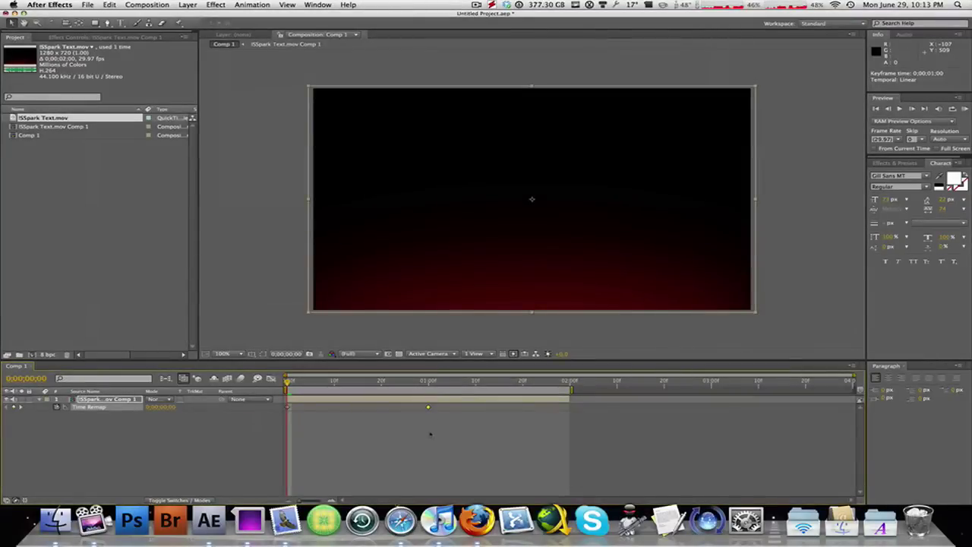
left_click(303, 498)
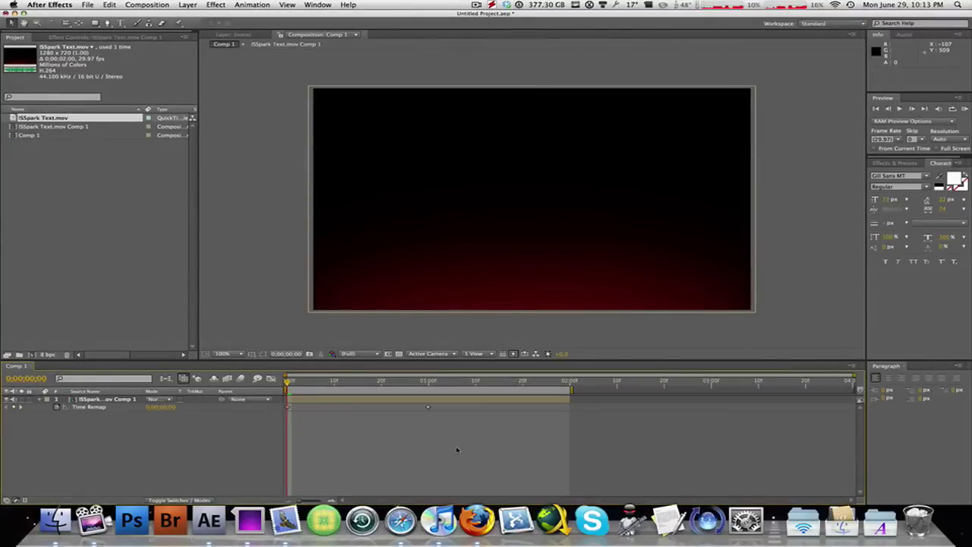
key("space")
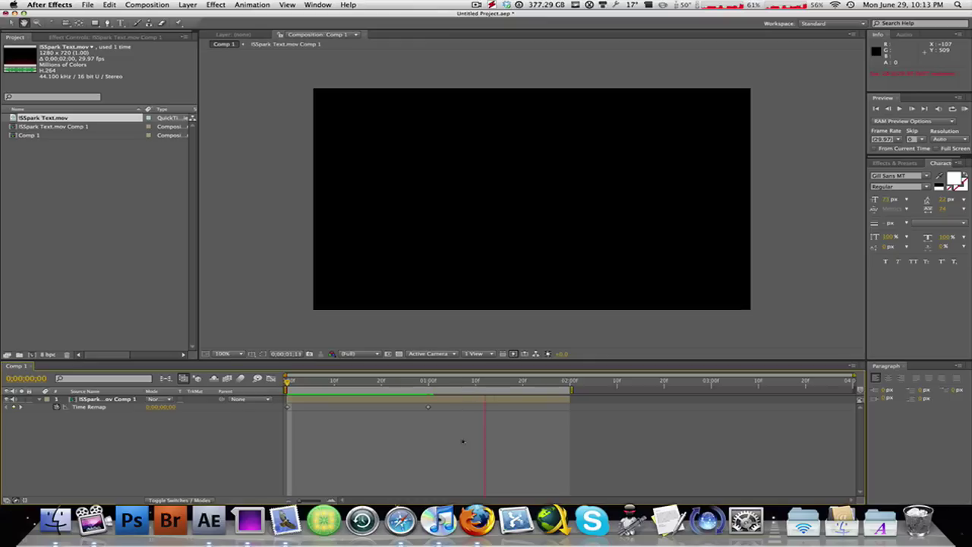
key("space")
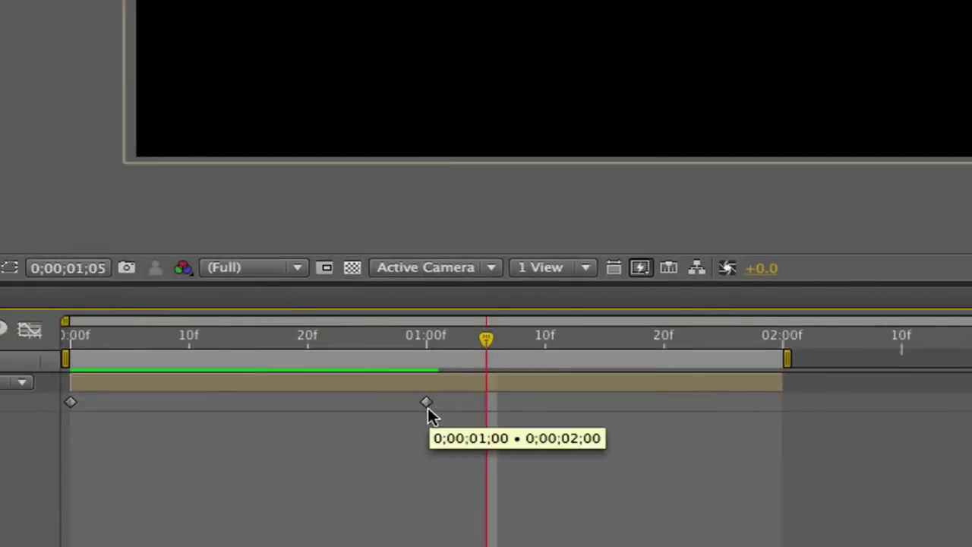
left_click_drag(486, 341, 562, 348)
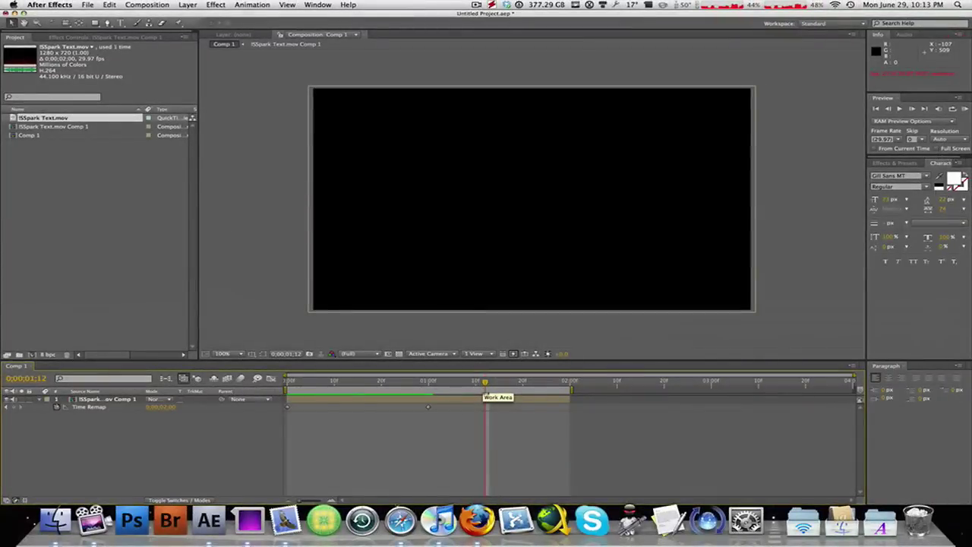
left_click_drag(486, 382, 287, 395)
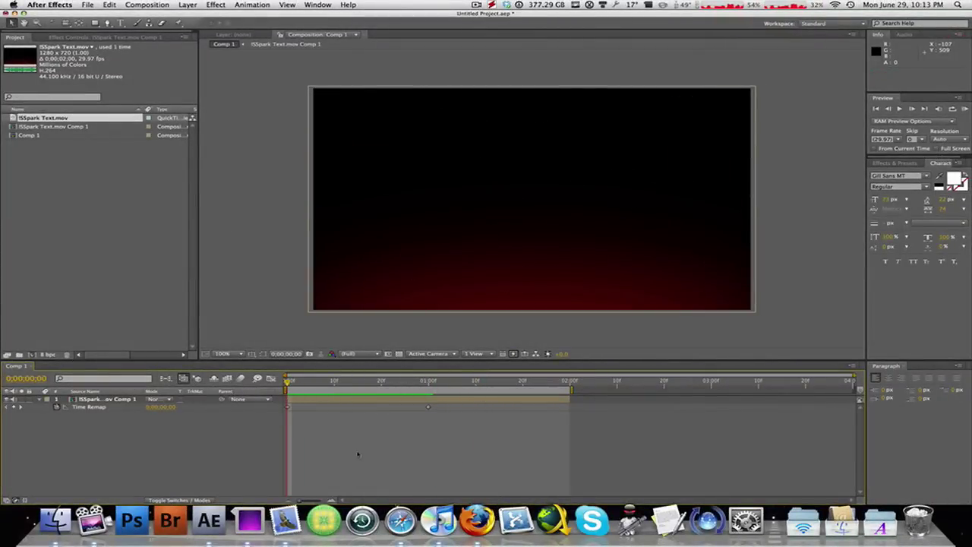
key("space")
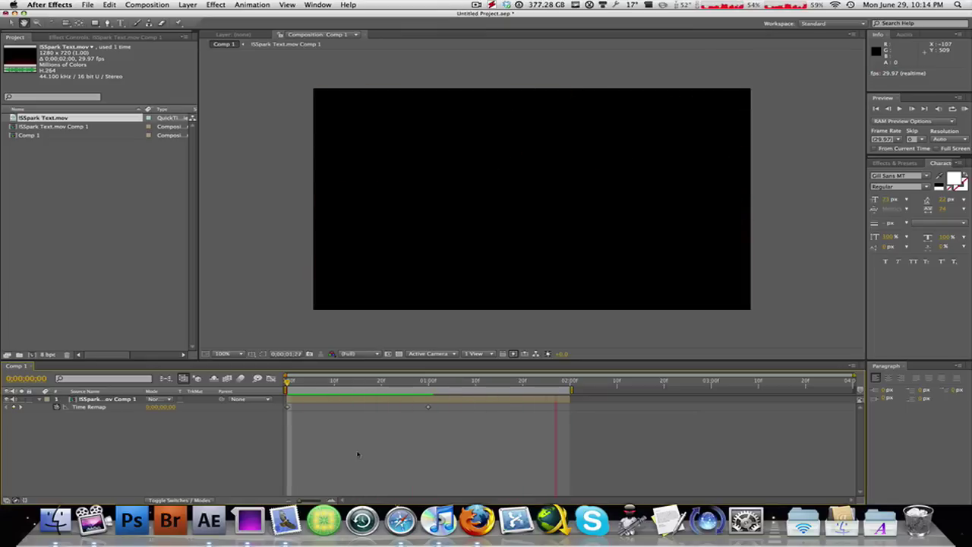
Step: Check the 1-second Time Remap keyframe's value, then extend the work area to 4 seconds
left_click(428, 408)
double_click(428, 408)
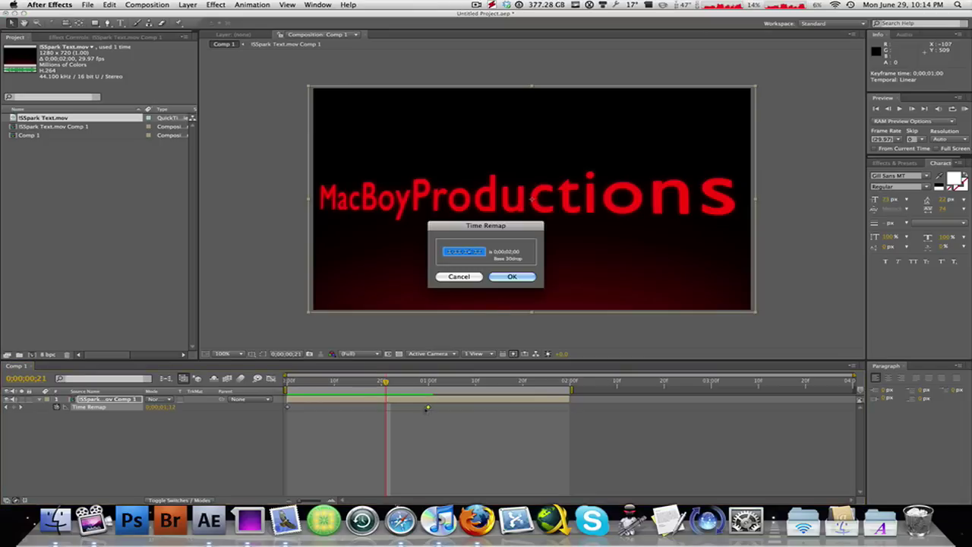
left_click(512, 278)
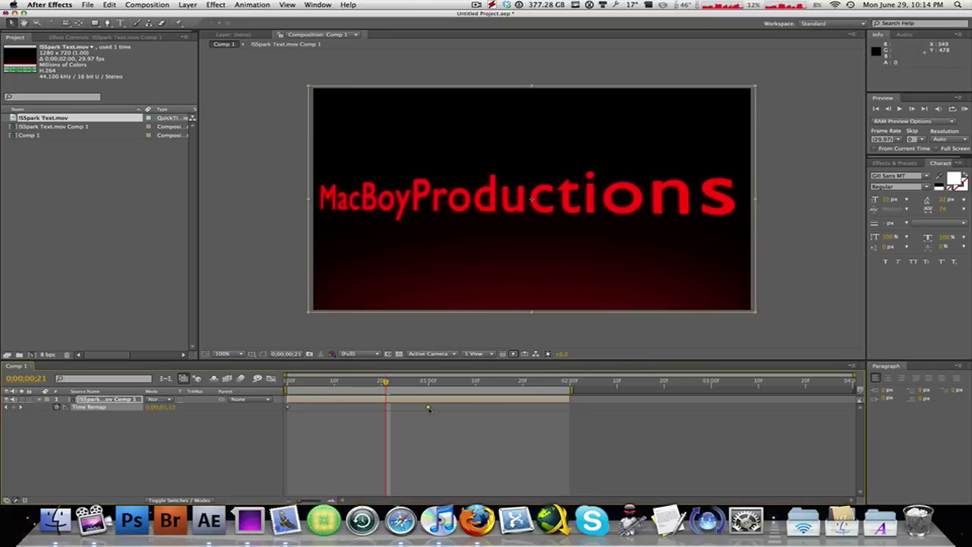
mouse_move(428, 408)
left_mouse_down()
mouse_move(418, 409)
mouse_move(447, 409)
mouse_move(428, 408)
left_mouse_up()
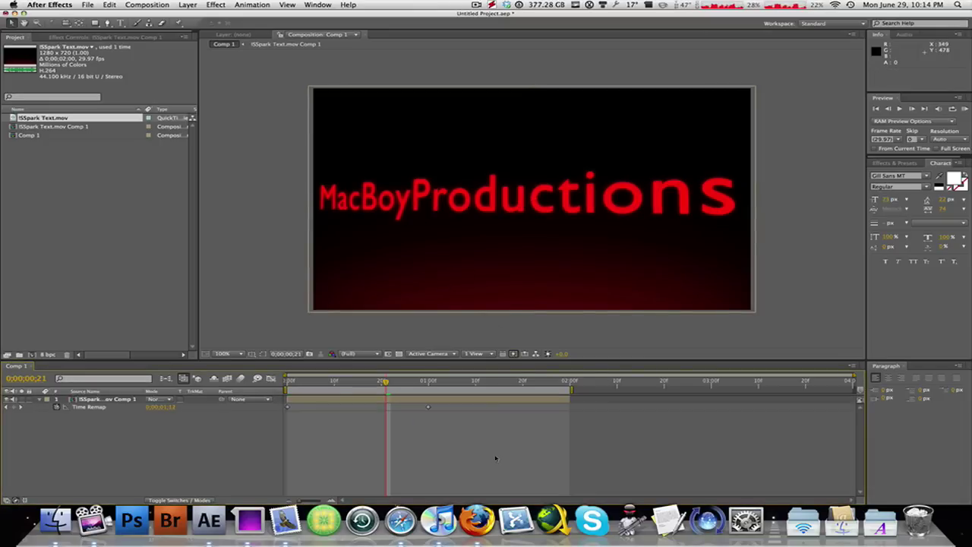
left_click(495, 458)
mouse_move(428, 409)
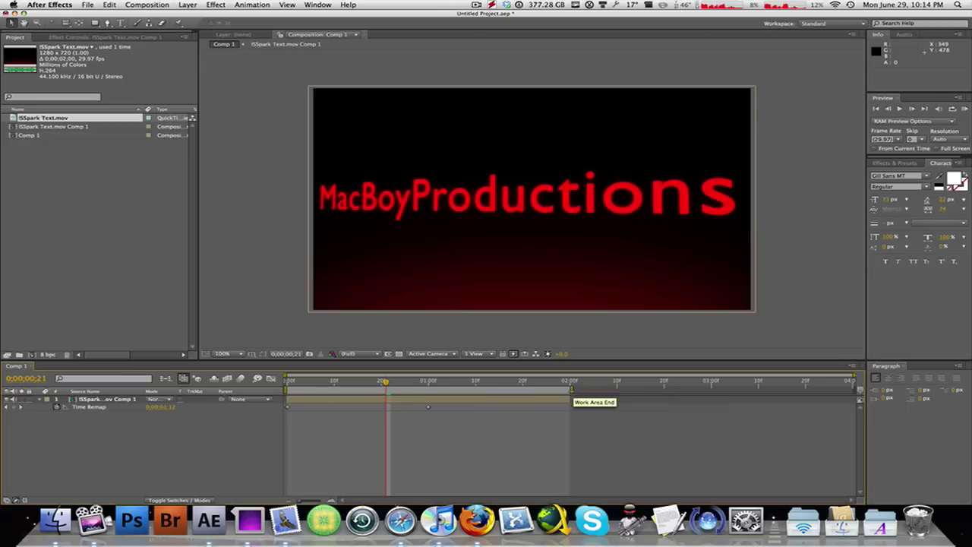
left_click_drag(571, 389, 852, 390)
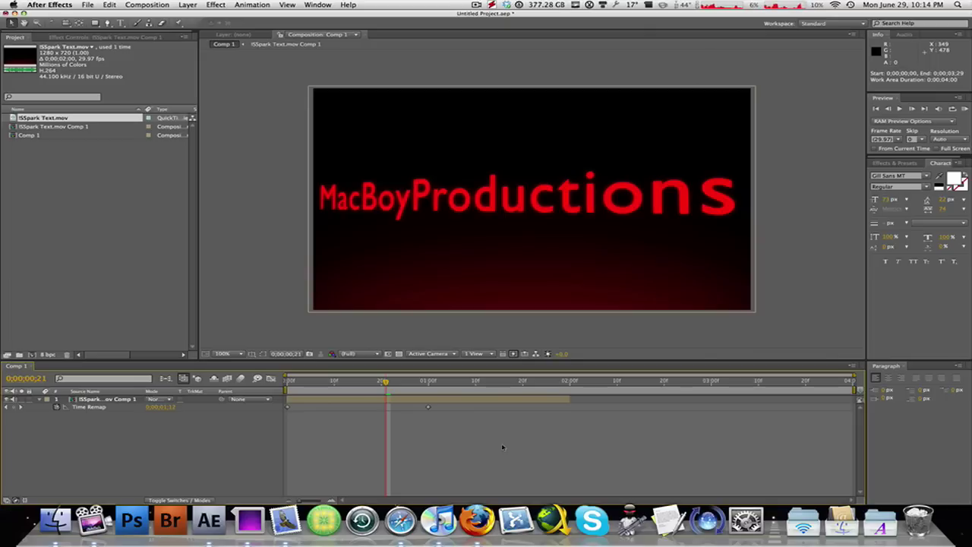
key("super+k")
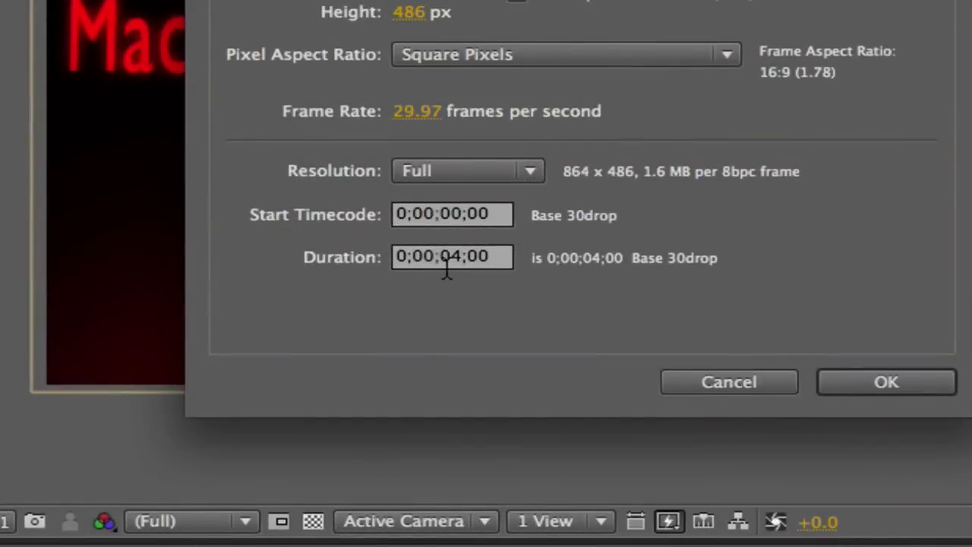
left_click(454, 258)
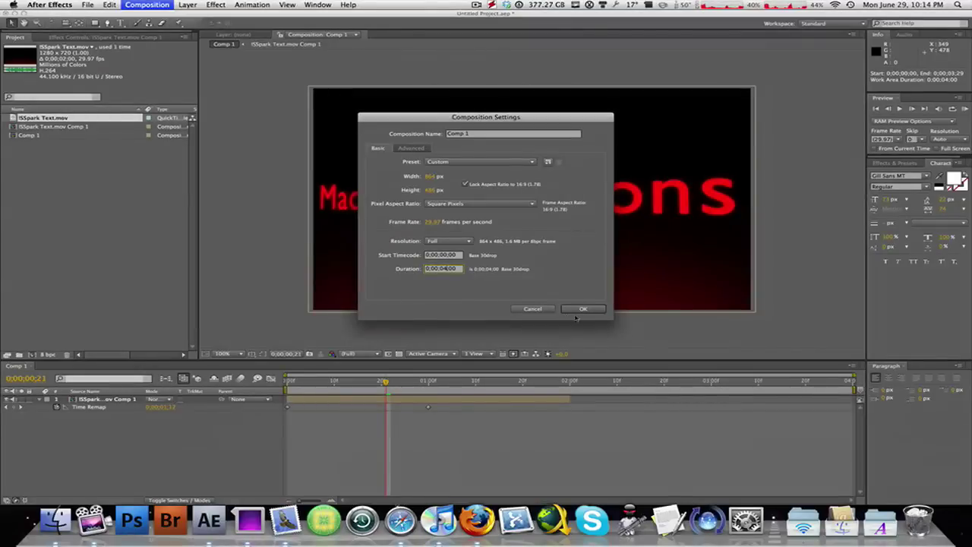
left_click(855, 382)
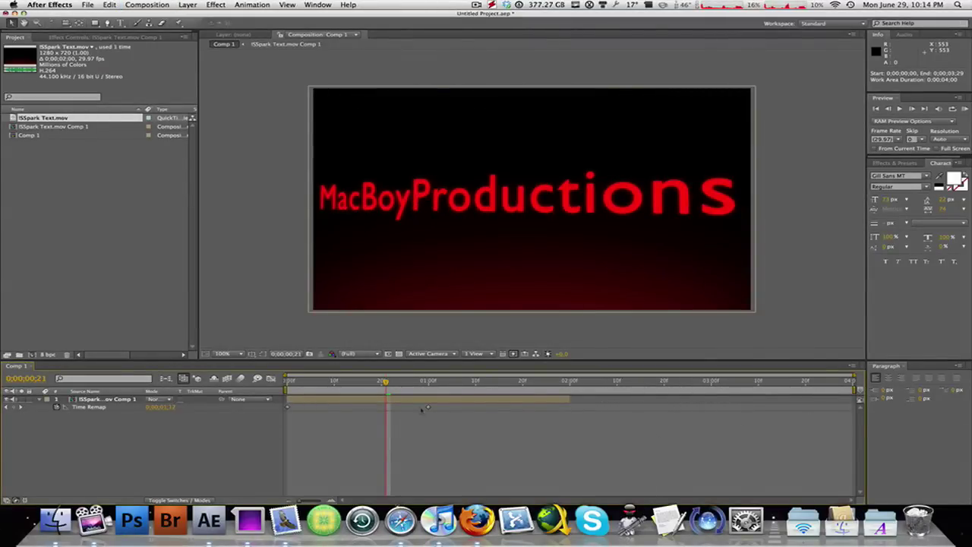
Step: Stretch the layer's out point to 0;00;04;00 and move the last Time Remap keyframe to 4 seconds
left_click_drag(569, 399, 851, 400)
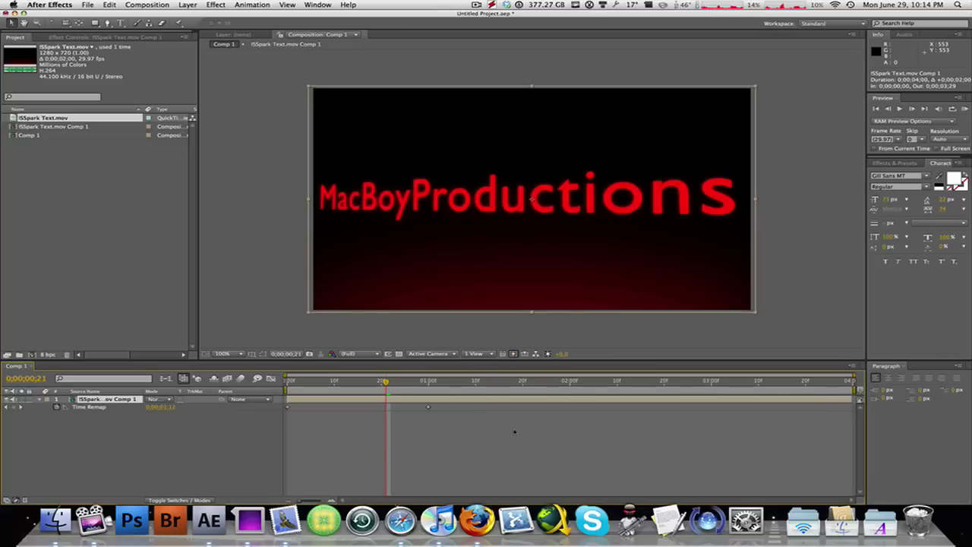
left_click_drag(428, 407, 852, 410)
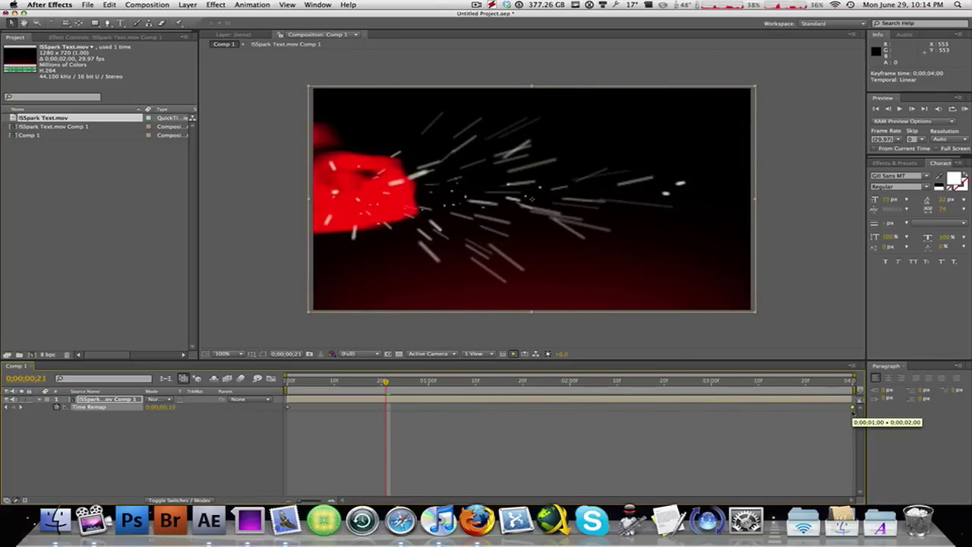
left_click(445, 437)
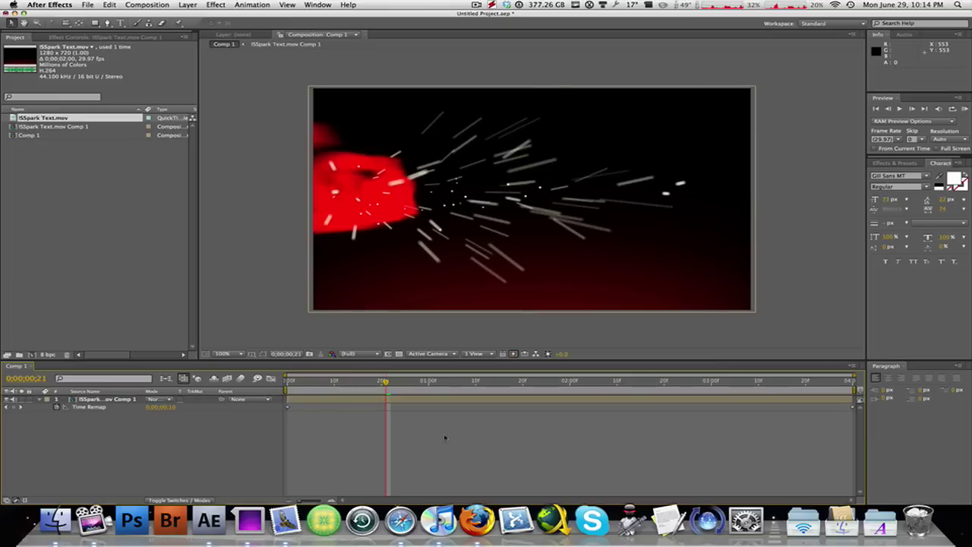
key("Home")
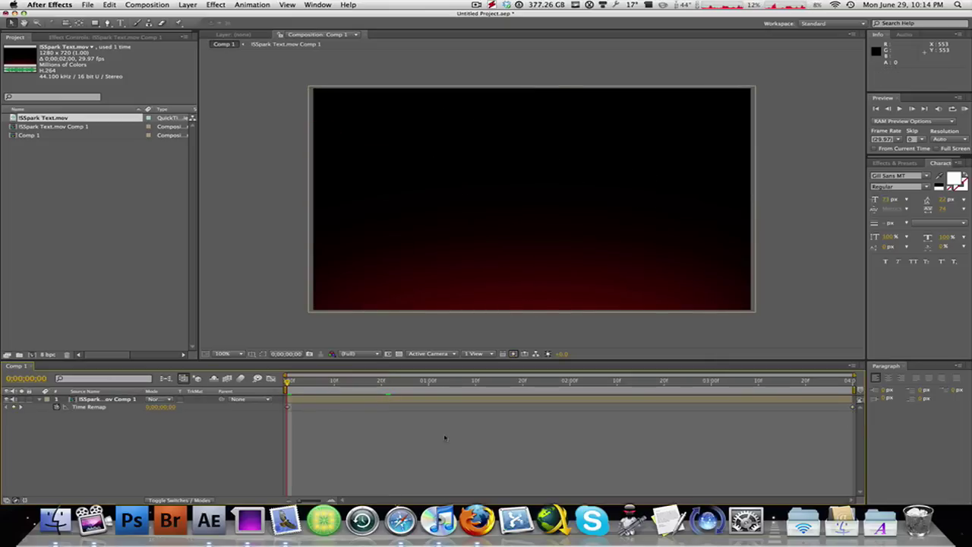
Step: Preview the slowed clip, return the end keyframe to 0;00;01;00, and switch desktop spaces
key("space")
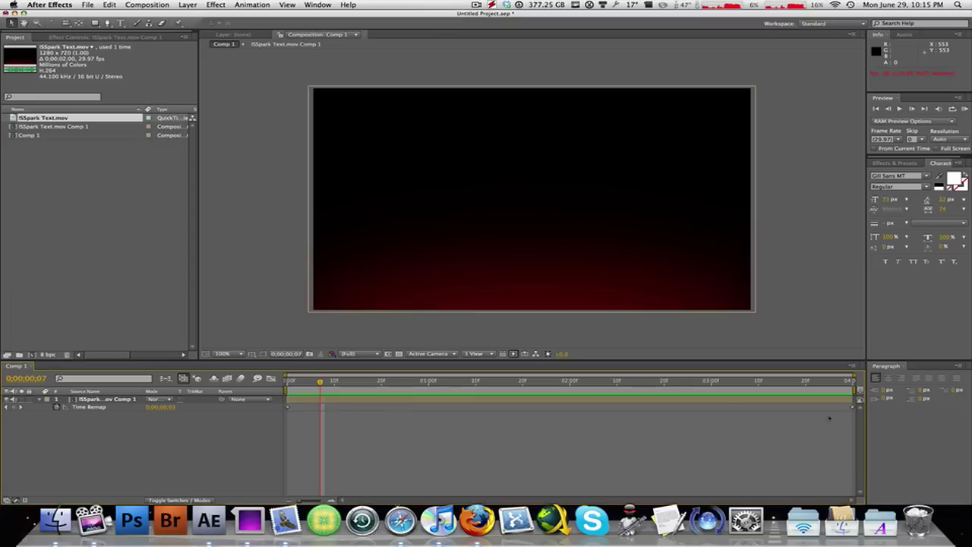
left_click_drag(852, 407, 427, 407)
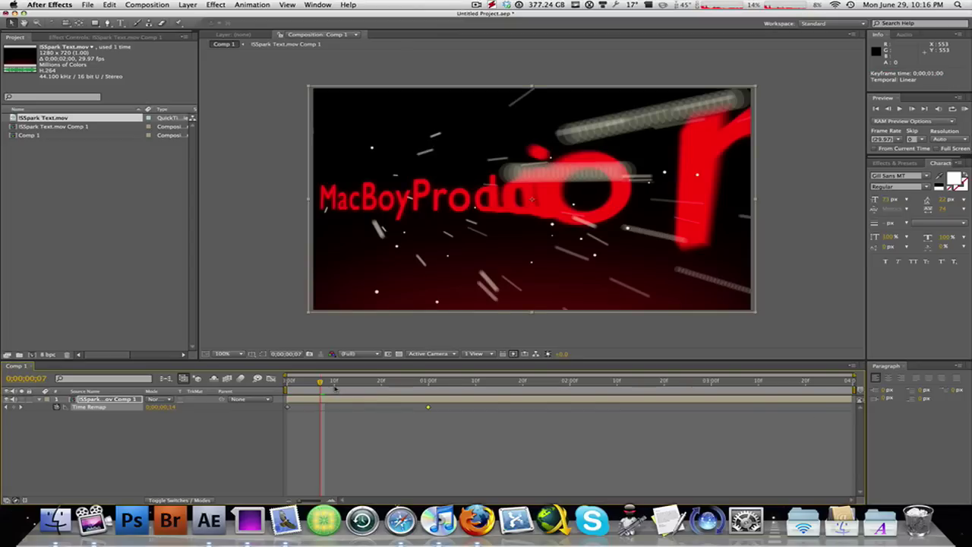
mouse_move(427, 409)
left_mouse_down()
mouse_move(361, 407)
mouse_move(480, 407)
mouse_move(428, 408)
left_mouse_up()
left_click(429, 420)
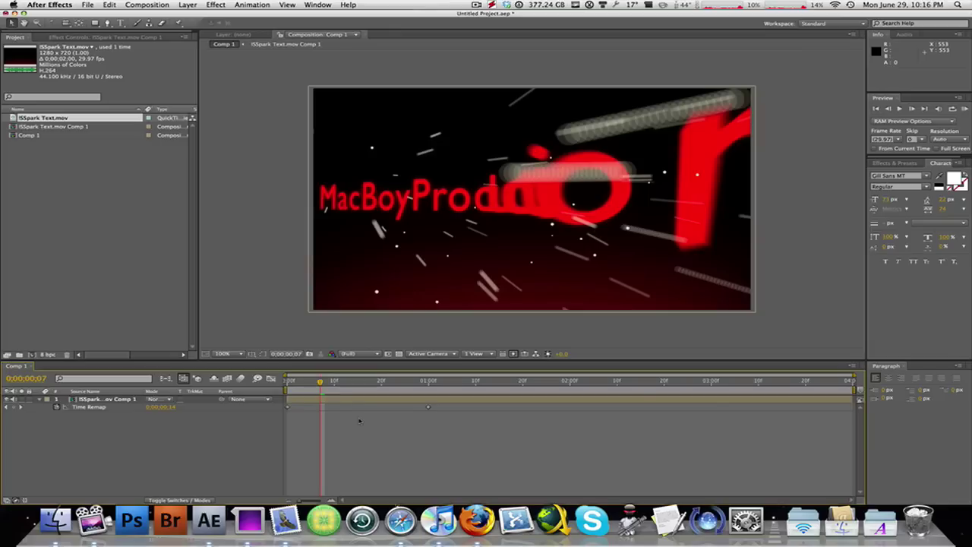
key("ctrl+Right")
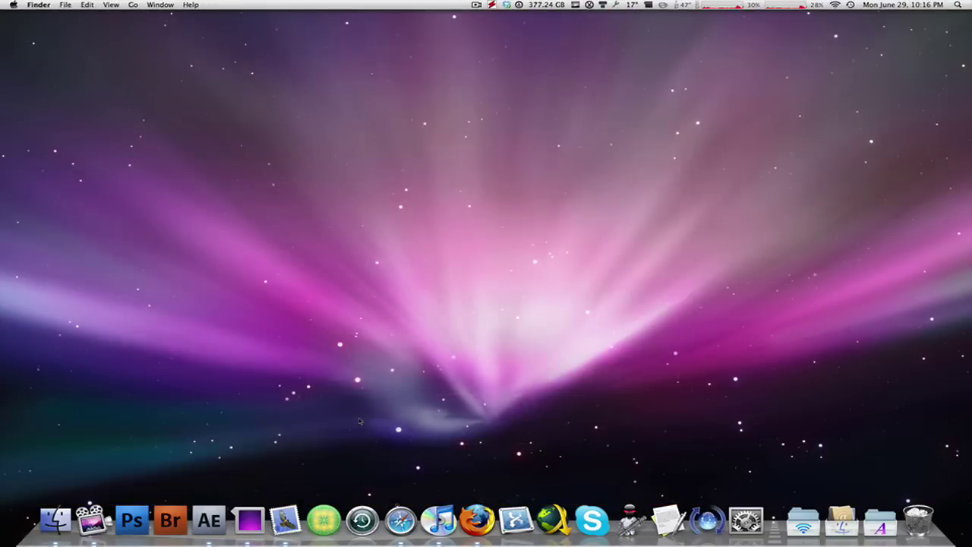